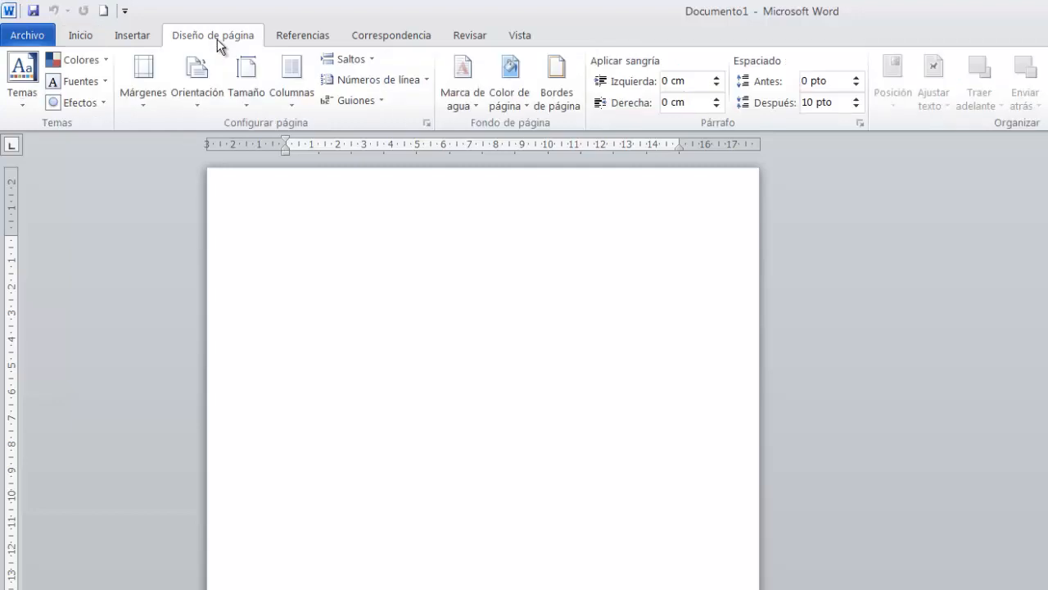
# Set the page orientation to Horizontal and apply the Estrecho margins of 1,27 cm on all sides.
pyautogui.click(189, 103)
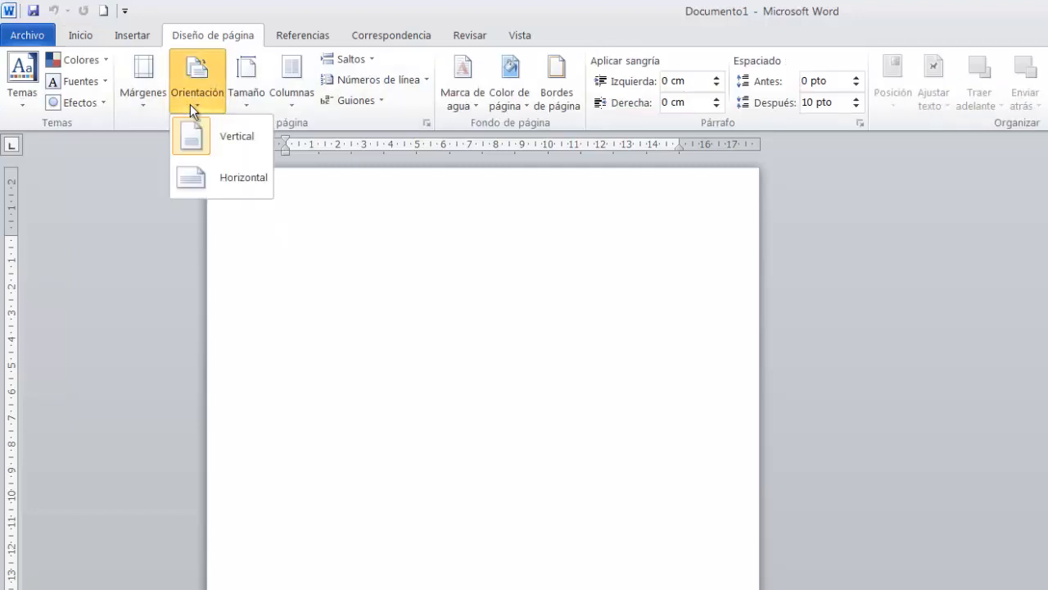
pyautogui.click(236, 175)
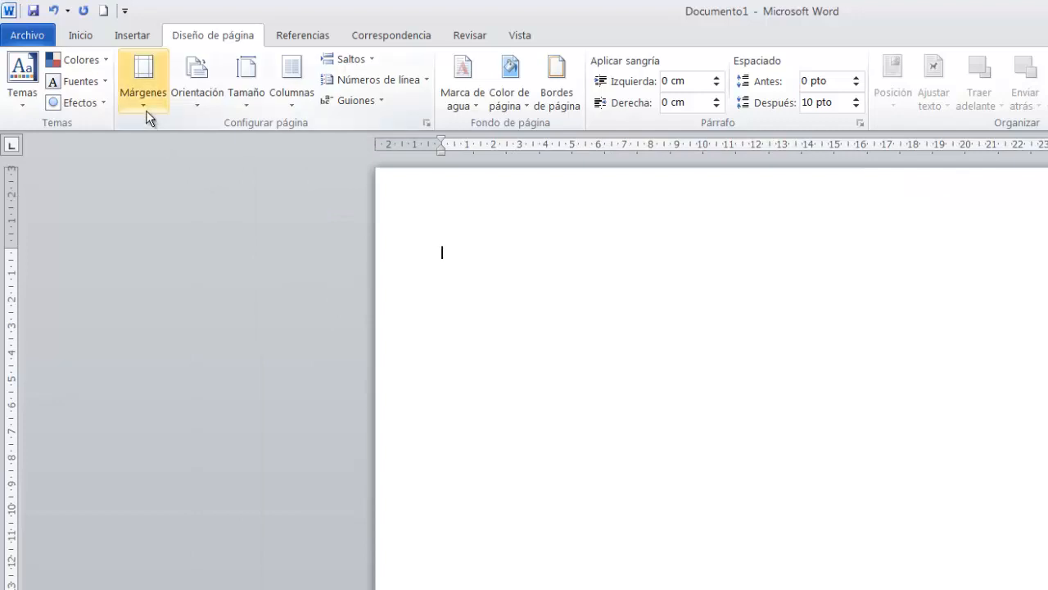
pyautogui.click(147, 114)
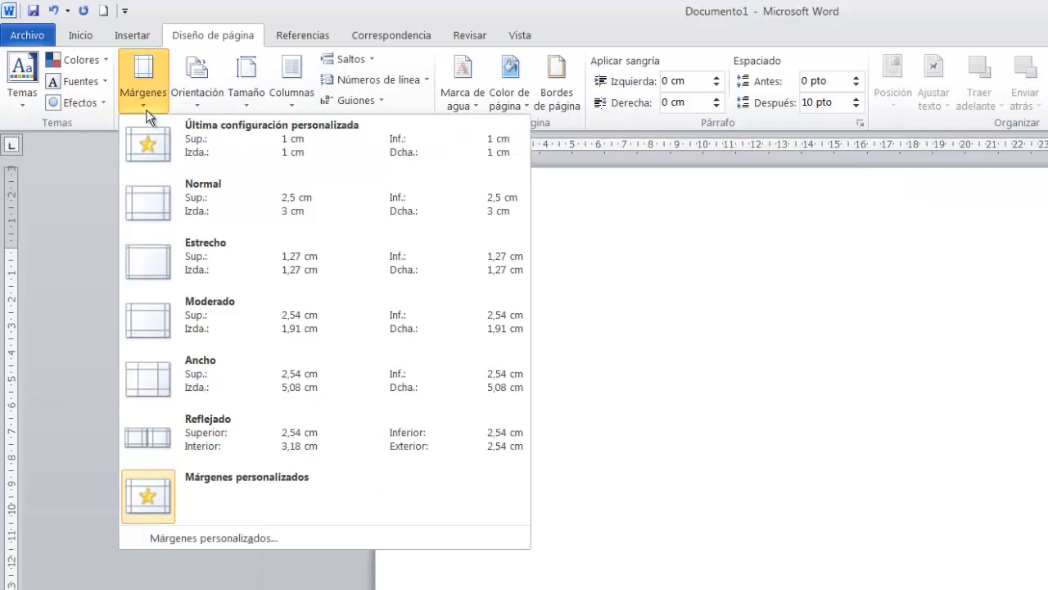
pyautogui.click(206, 258)
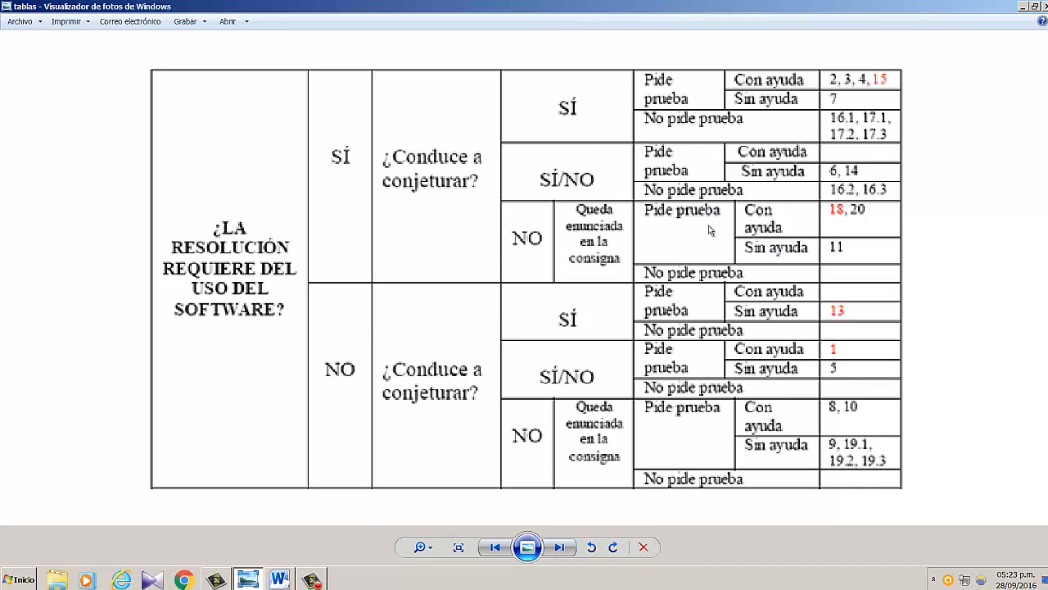
# Return from the sample table image to the blank Word document and insert a table with seven columns and five rows.
pyautogui.click(1024, 7)
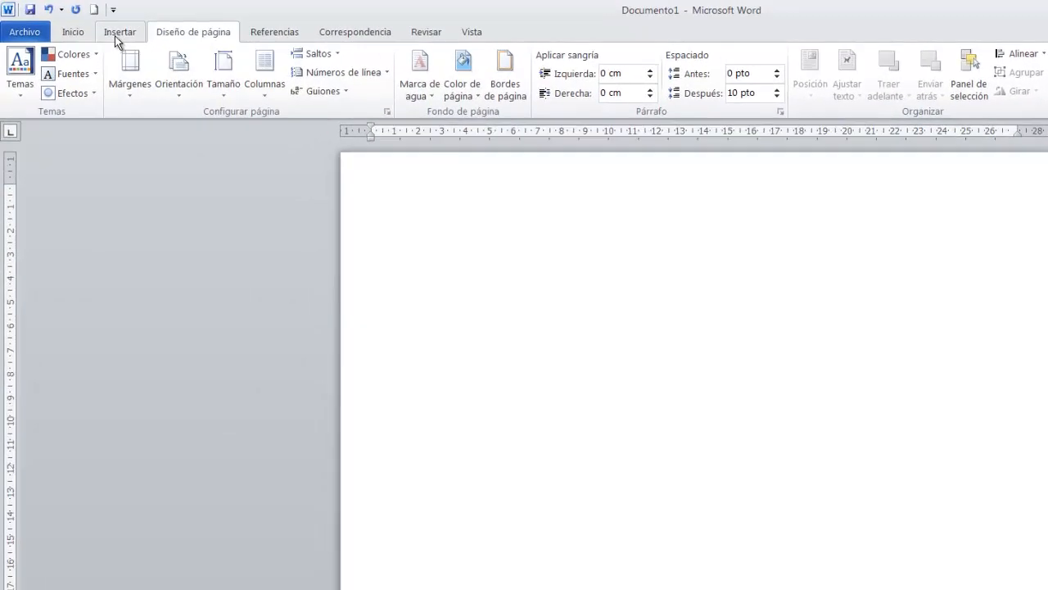
pyautogui.click(117, 35)
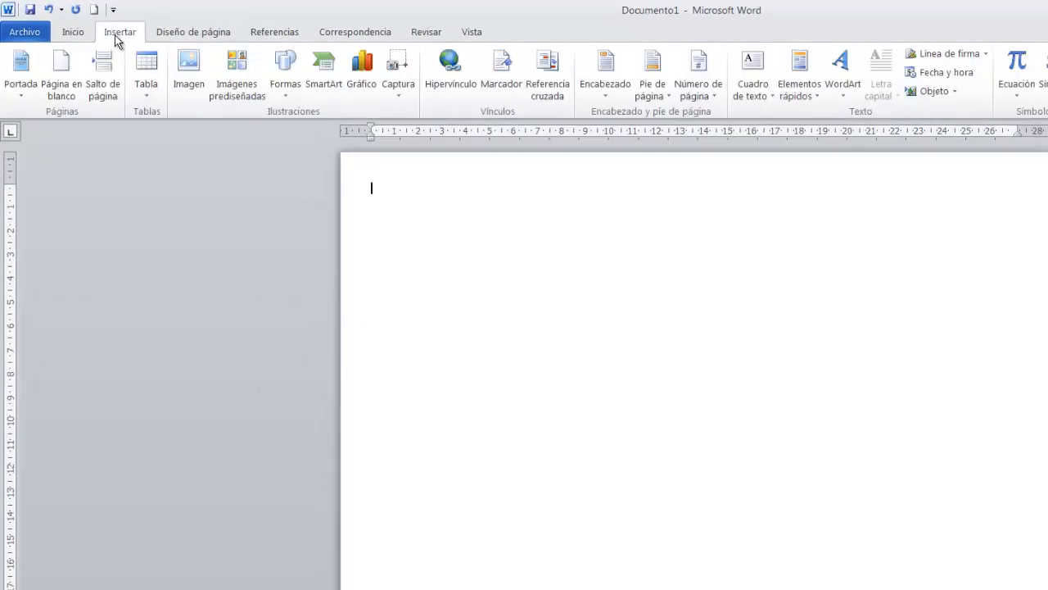
pyautogui.click(150, 100)
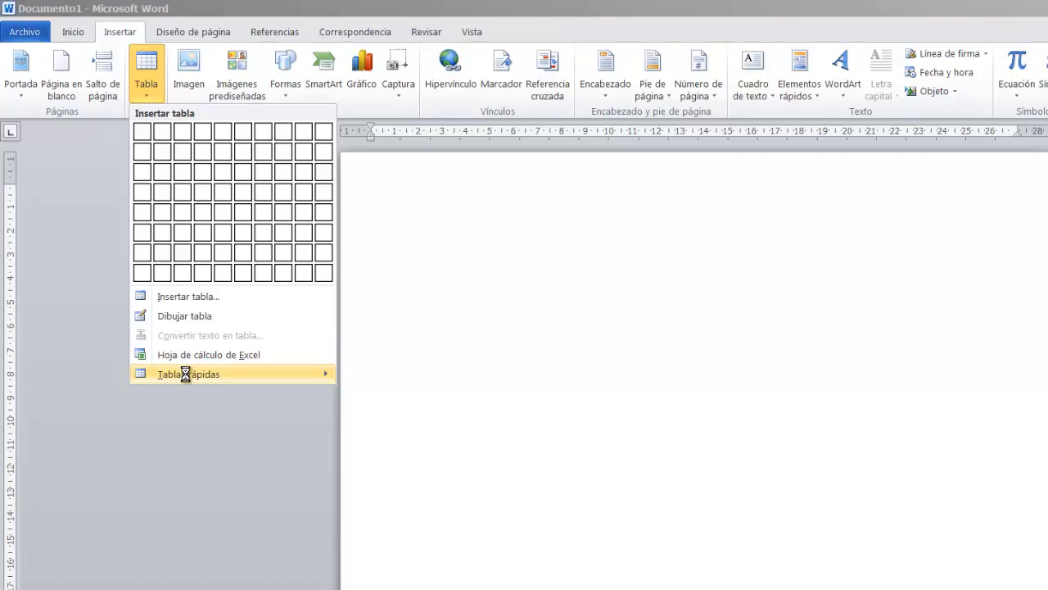
pyautogui.moveTo(187, 374)
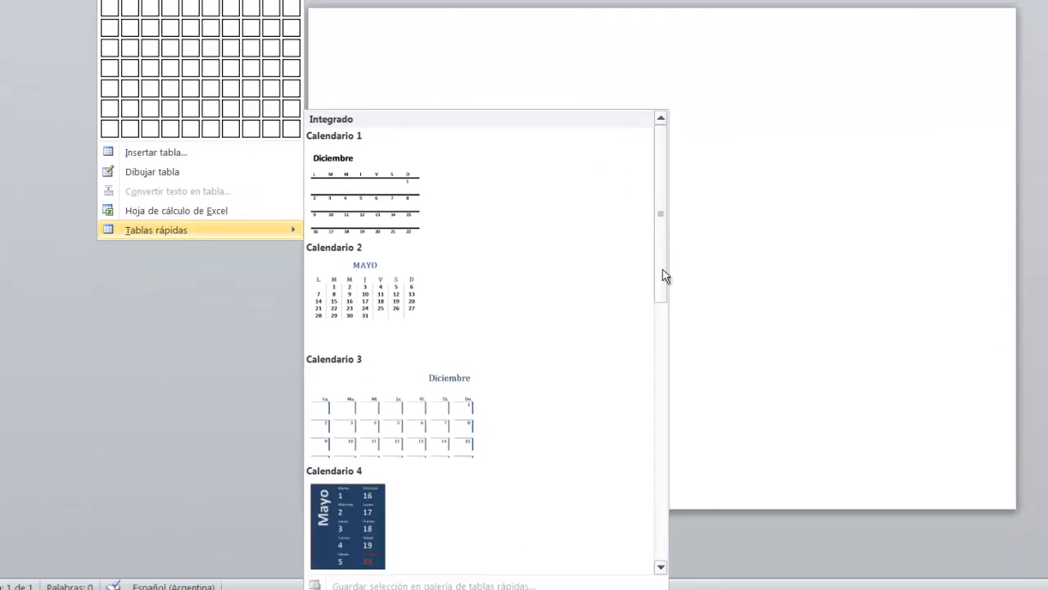
pyautogui.scroll(-2, 664, 253)
pyautogui.scroll(-1, 664, 271)
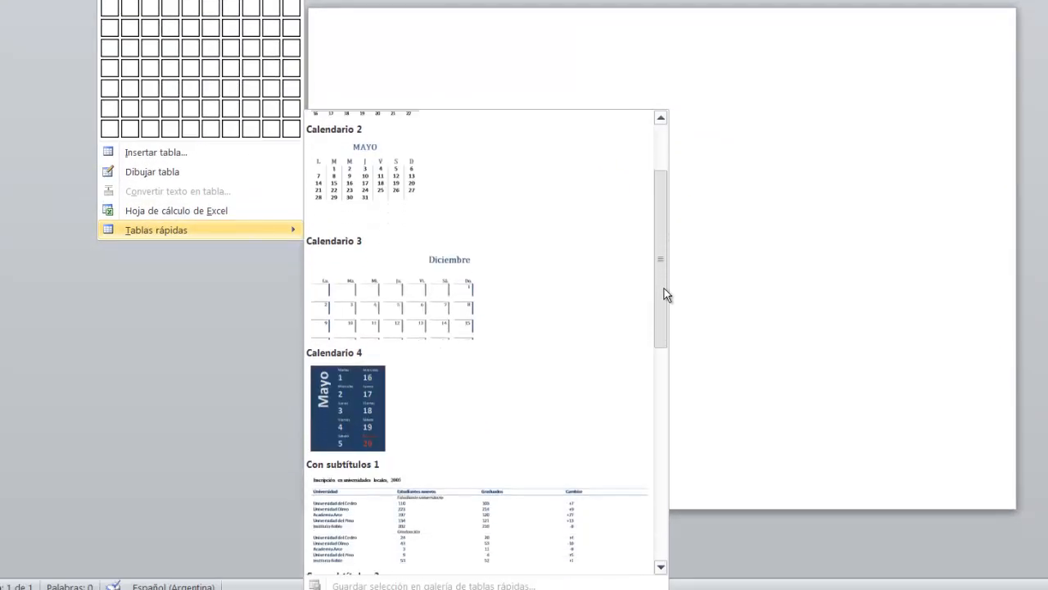
pyautogui.scroll(-5, 666, 295)
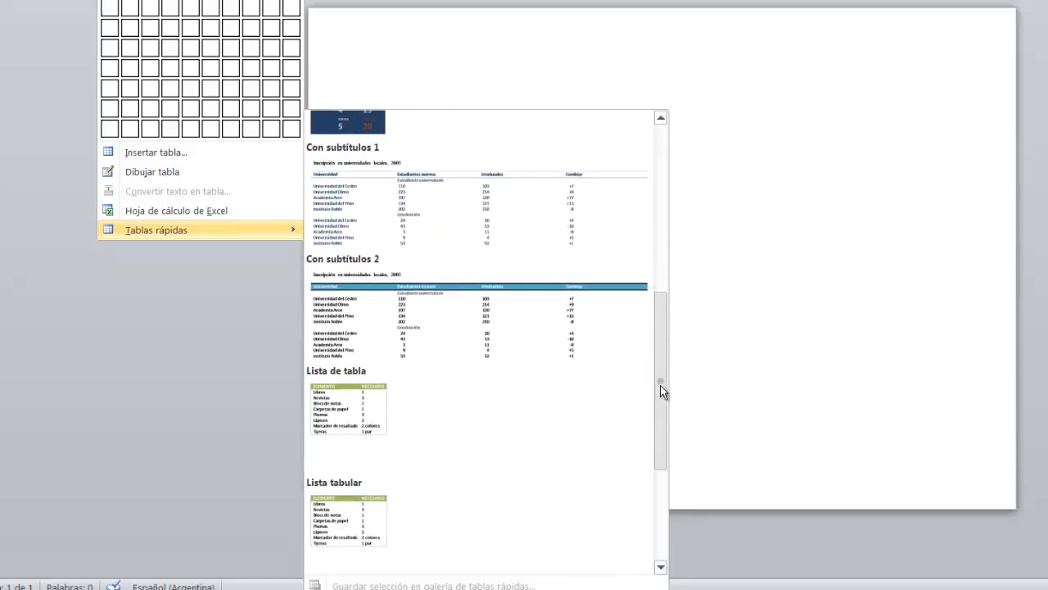
pyautogui.moveTo(661, 391); pyautogui.dragTo(677, 205)
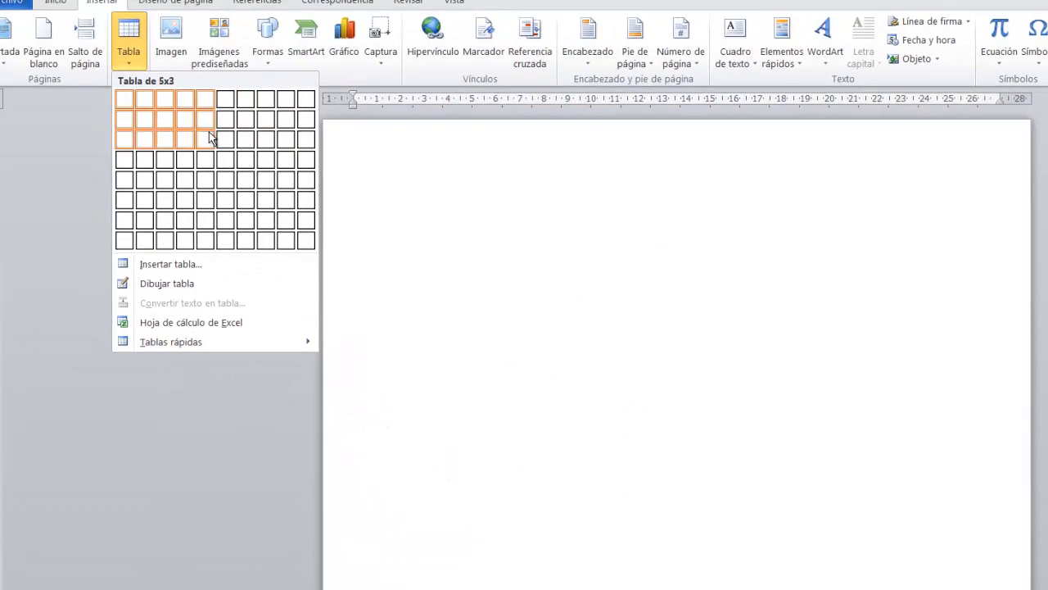
pyautogui.click(252, 187)
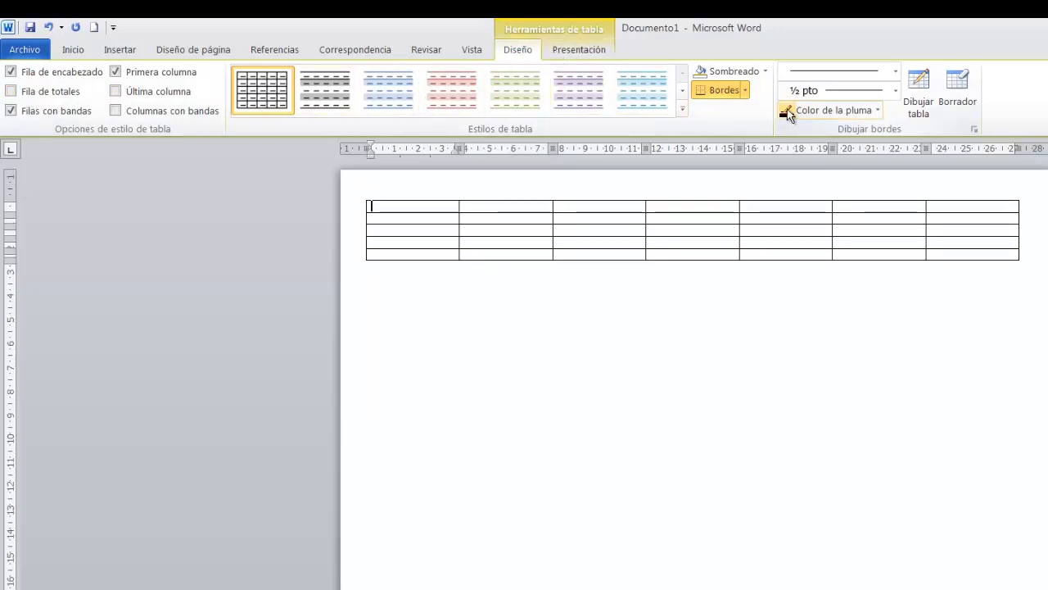
pyautogui.click(576, 52)
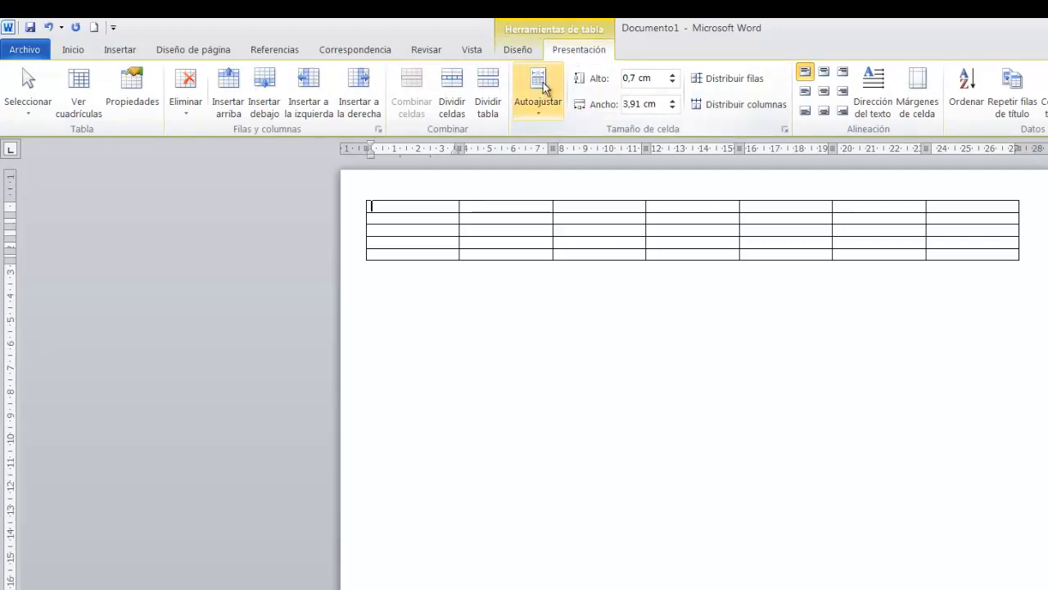
pyautogui.click(524, 53)
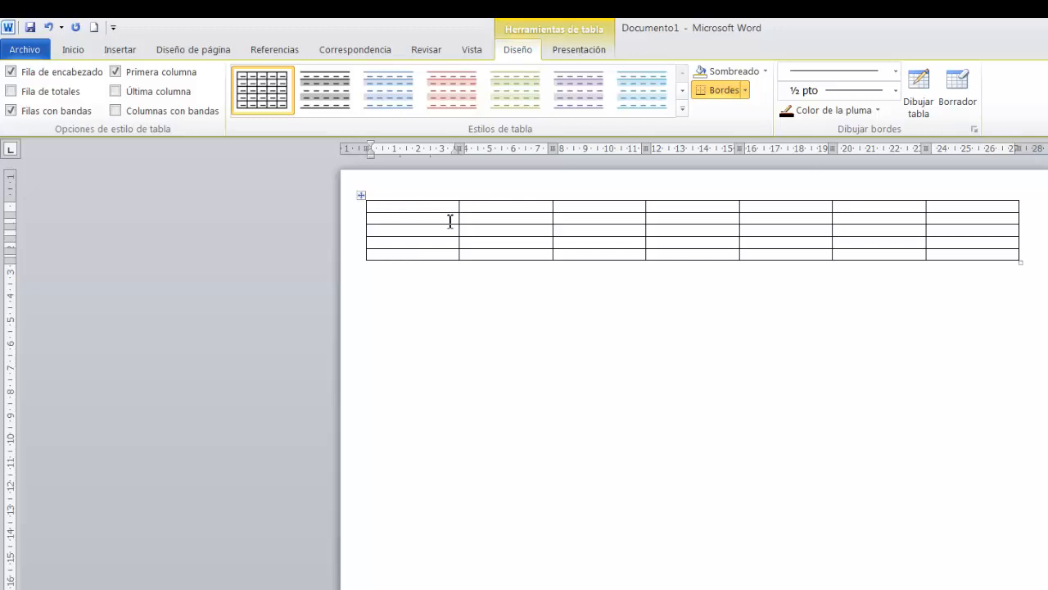
pyautogui.click(489, 223)
pyautogui.click(475, 231)
pyautogui.click(491, 219)
pyautogui.click(437, 232)
pyautogui.click(480, 230)
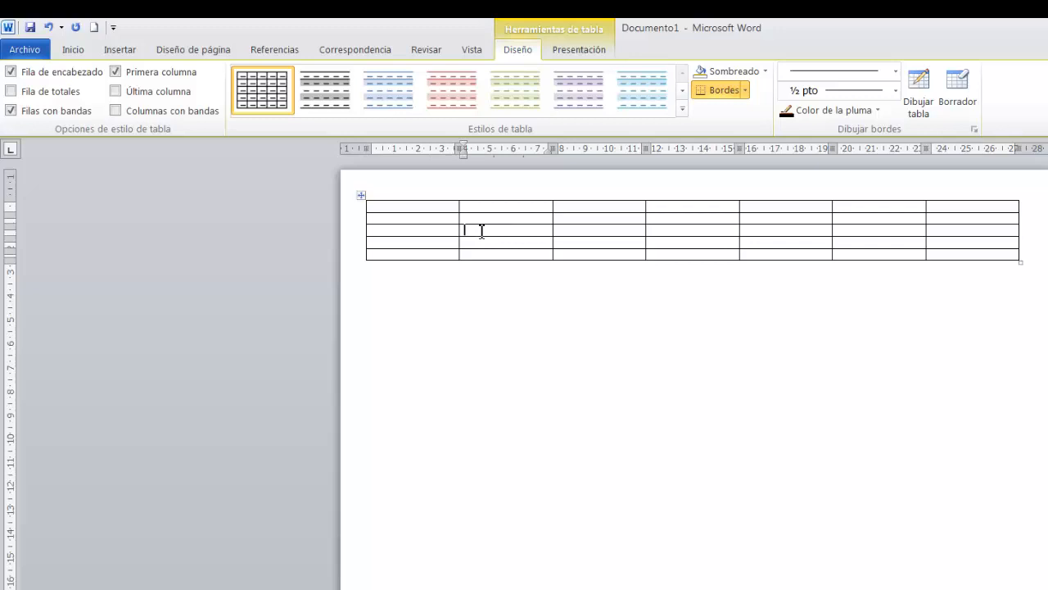
pyautogui.click(576, 218)
pyautogui.click(431, 243)
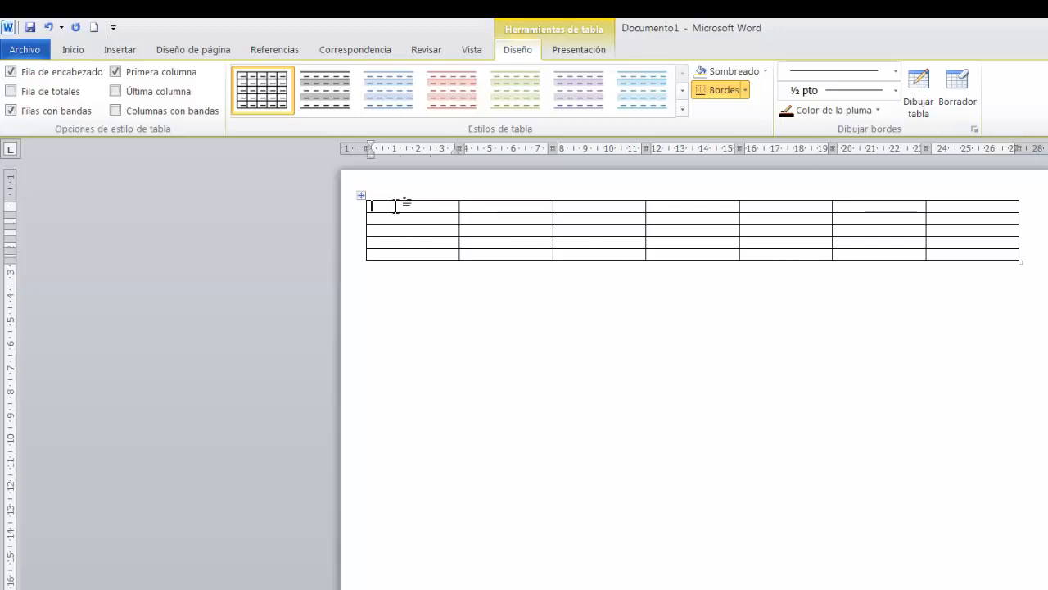
# Fill the first four cells of the table's header row with Horario, Lunes, Martes and Miercoles.
pyautogui.write('Horario')
pyautogui.click(490, 210)
pyautogui.write('Lu')
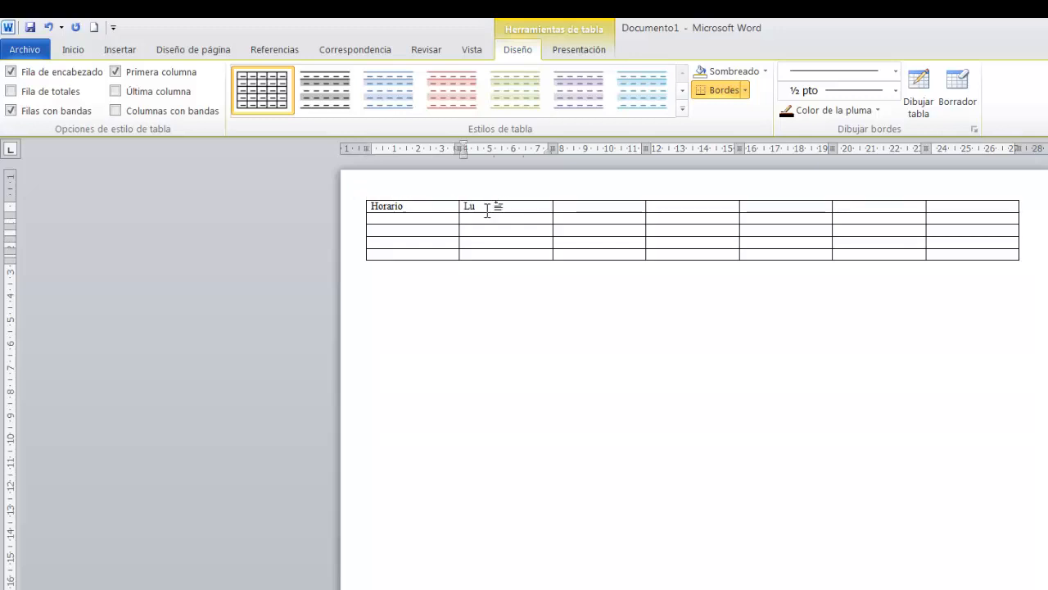
pyautogui.write('nes')
pyautogui.click(580, 213)
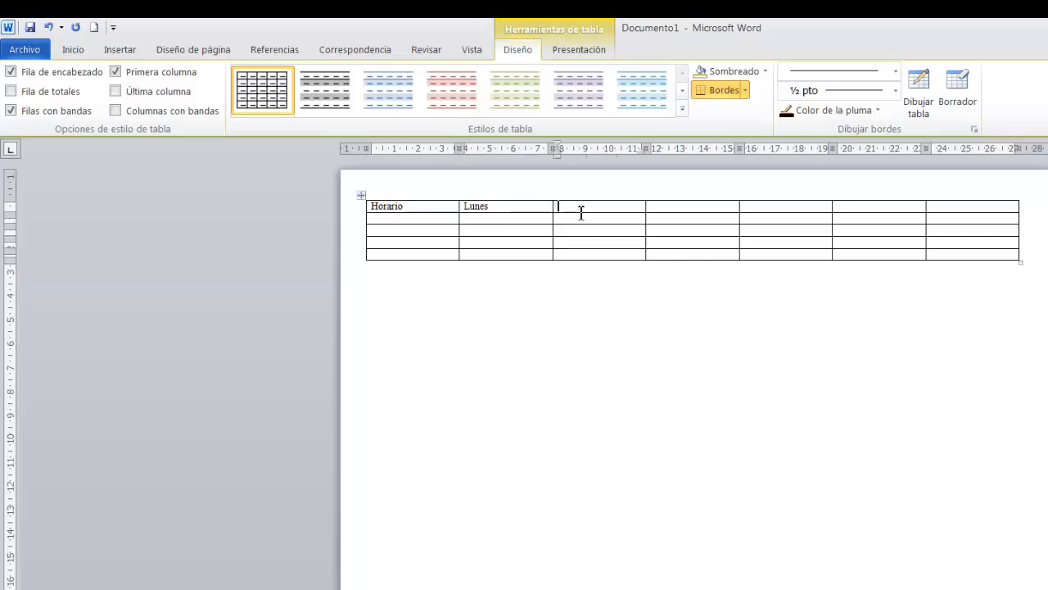
pyautogui.write('Martes')
pyautogui.click(691, 210)
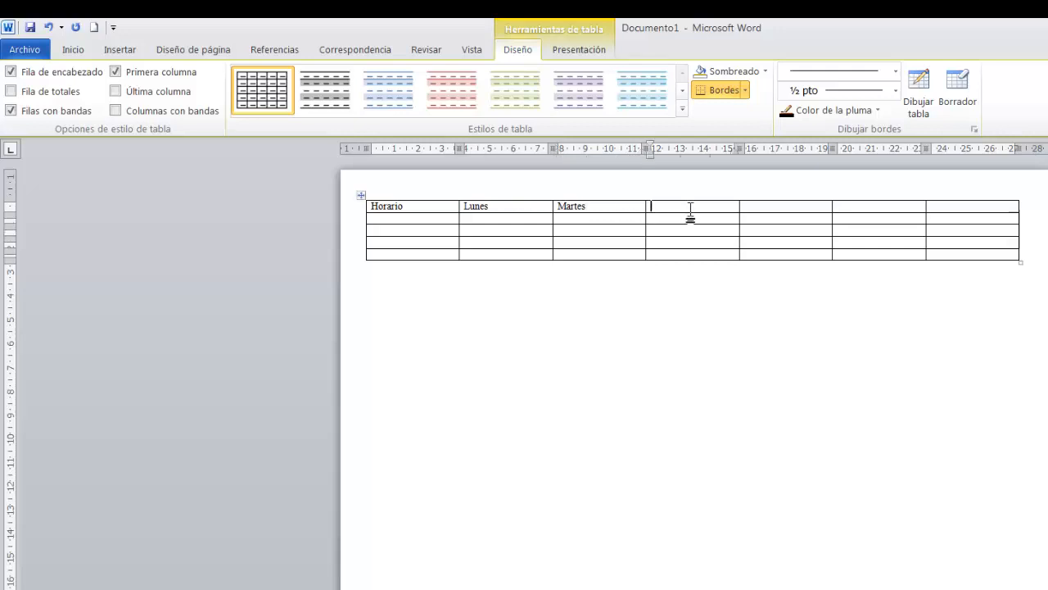
pyautogui.write('Miercoles')
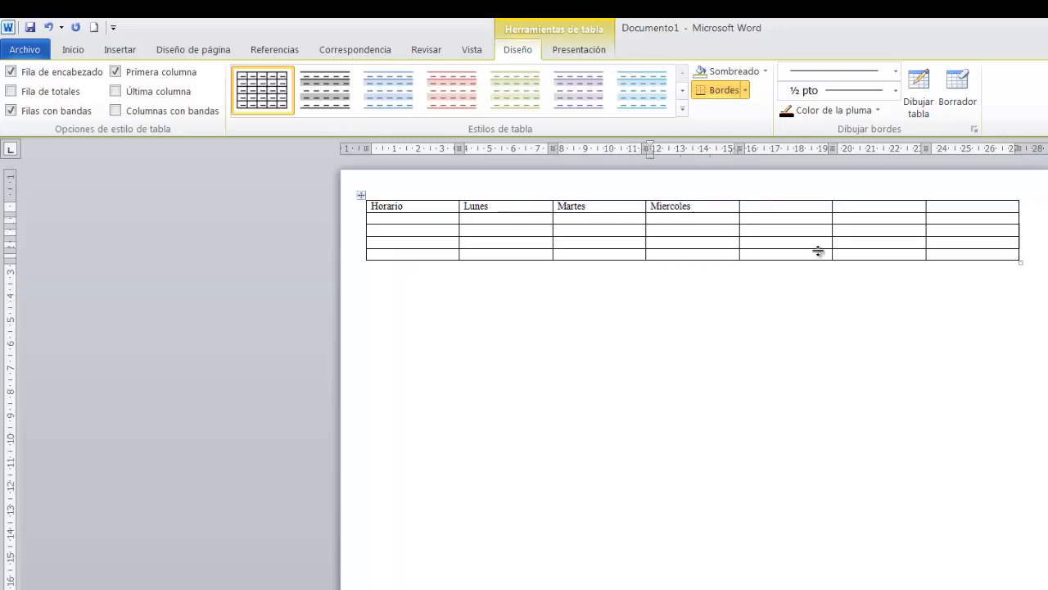
pyautogui.click(761, 220)
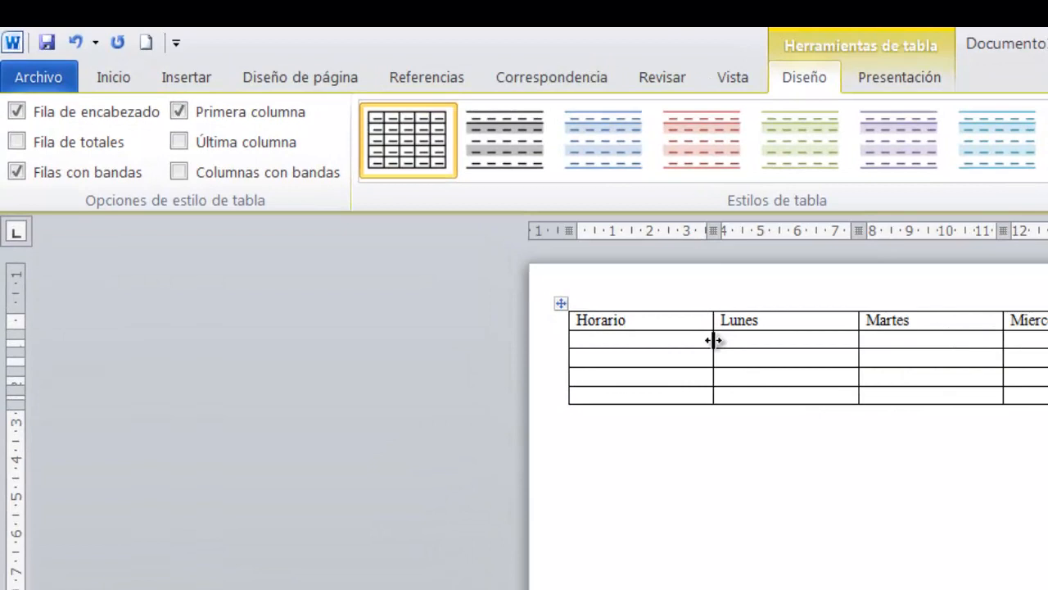
# Narrow the Horario column to about 1.9 cm and the table's last column to about 1.7 cm by moving their inner borders.
pyautogui.moveTo(714, 340); pyautogui.dragTo(714, 339)
pyautogui.moveTo(714, 340)
pyautogui.mouseDown()
pyautogui.moveTo(653, 347)
pyautogui.moveTo(645, 360)
pyautogui.mouseUp()
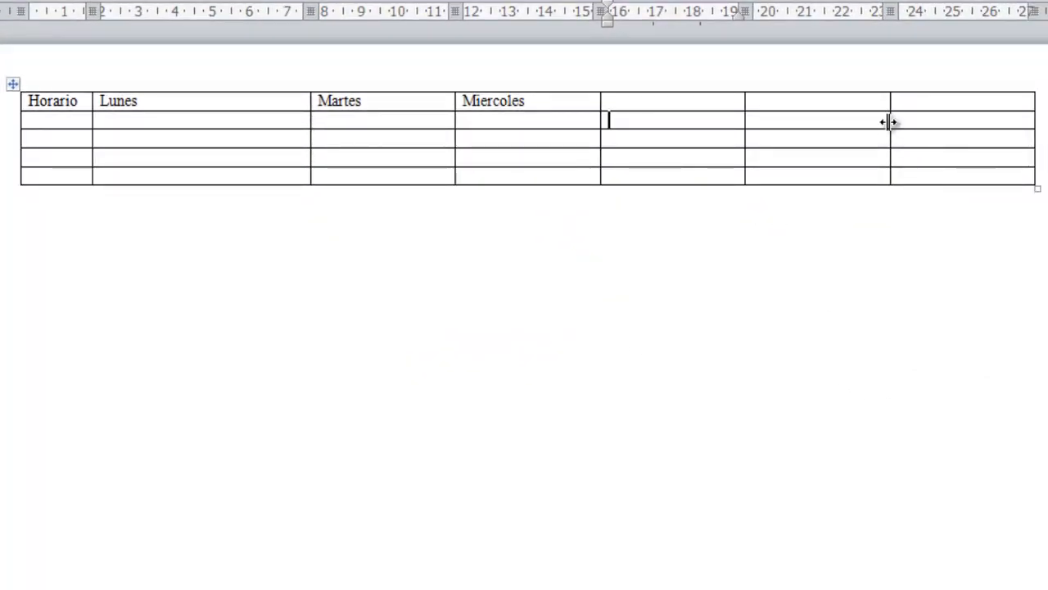
pyautogui.moveTo(890, 122); pyautogui.dragTo(972, 126)
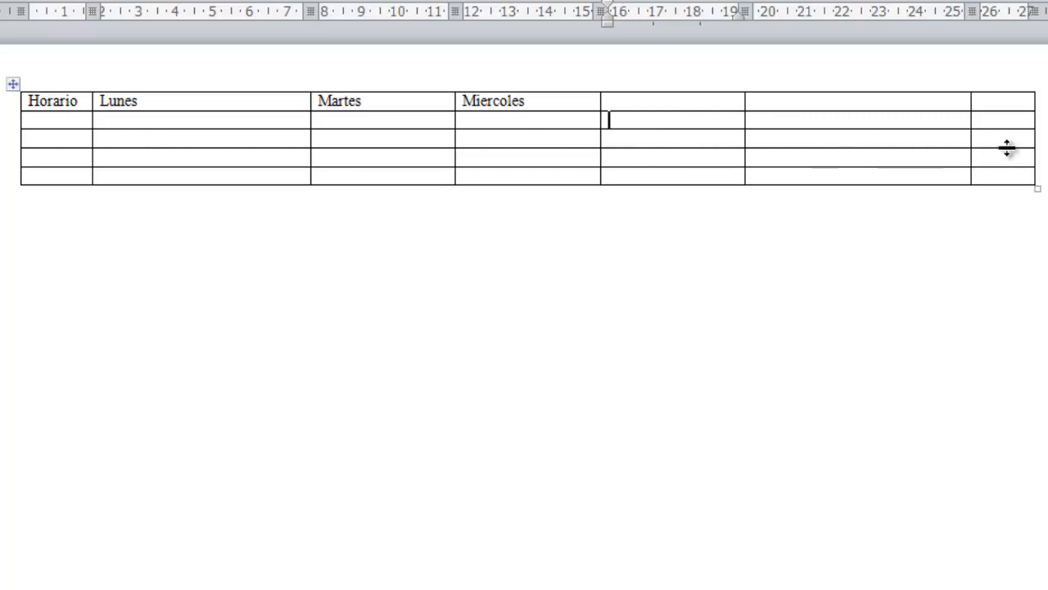
# Add three new rows one by one at the end of the table.
pyautogui.click(1047, 179)
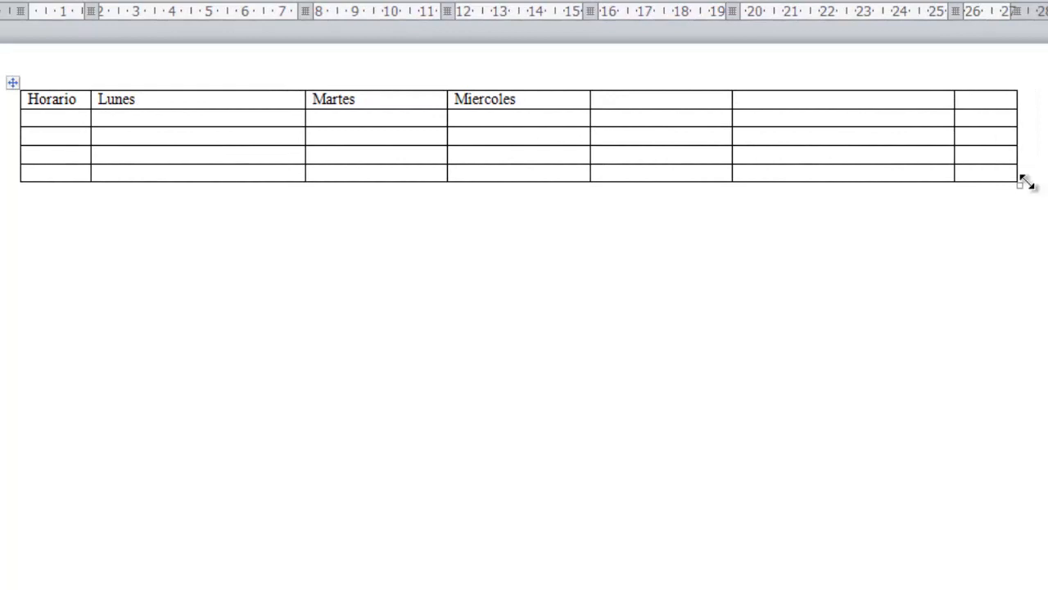
pyautogui.press('Return')
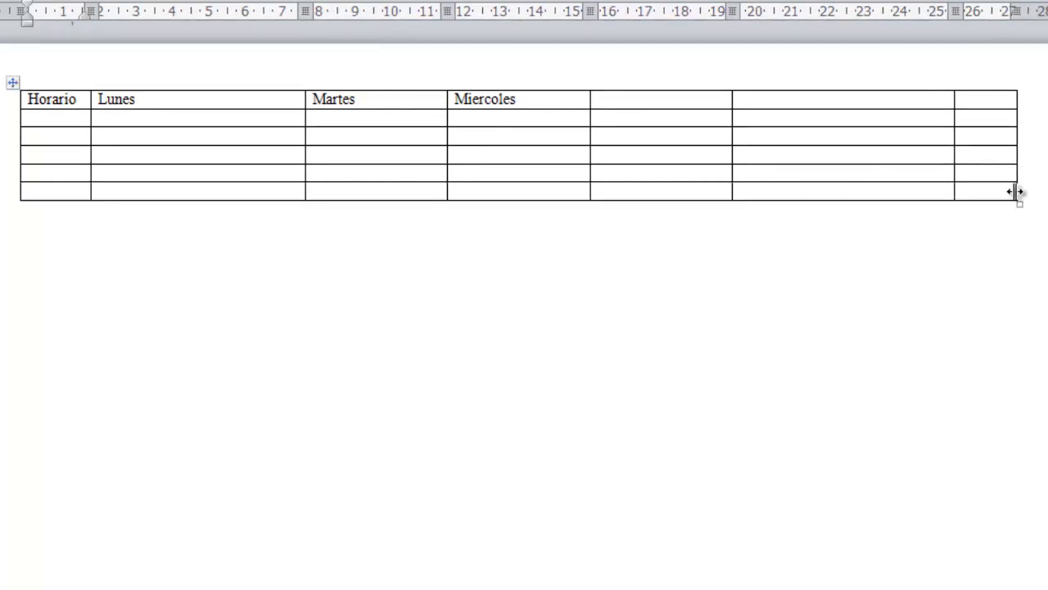
pyautogui.click(1033, 192)
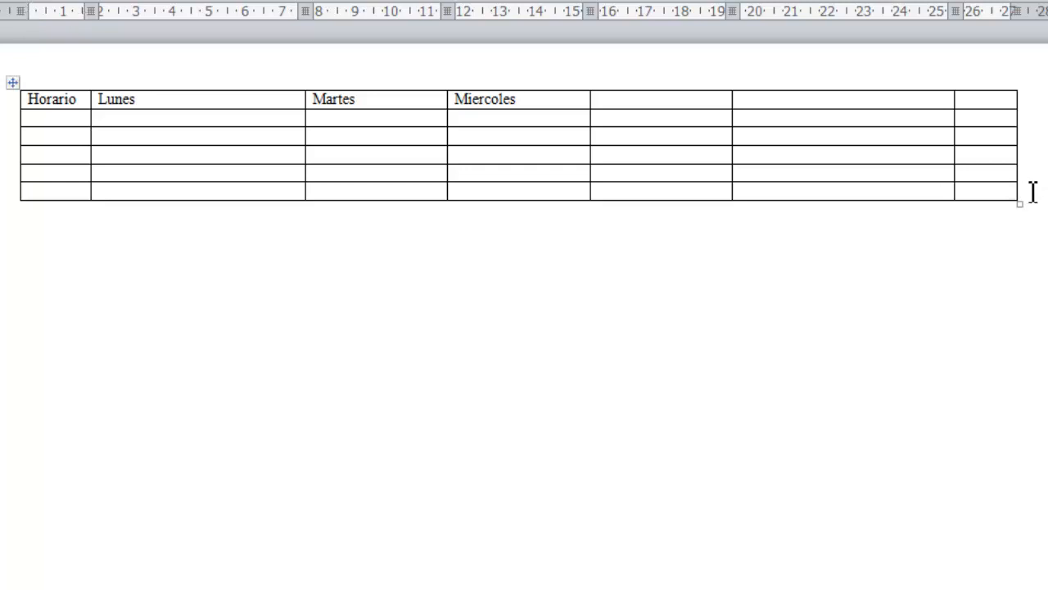
pyautogui.press('Return')
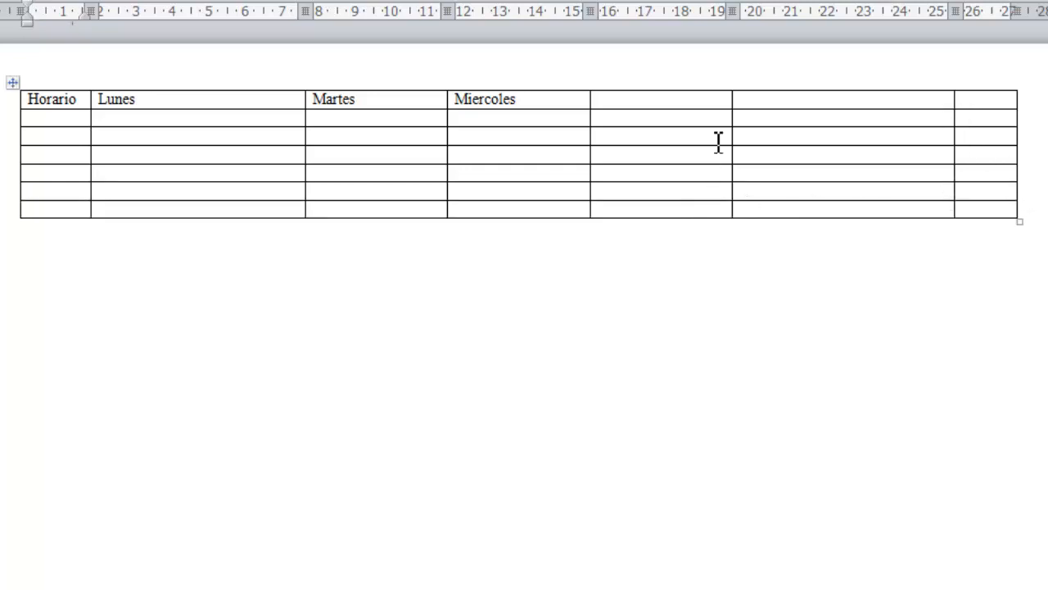
pyautogui.click(1034, 205)
pyautogui.press('Return')
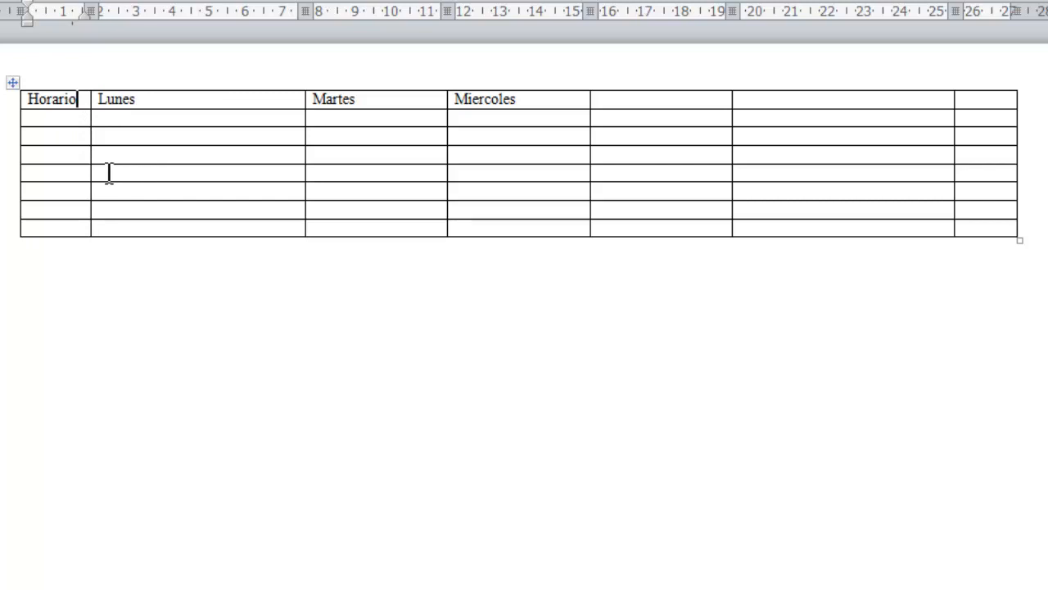
# Make the header row taller by adding six blank lines below Horario in its cell.
pyautogui.press('Return')
pyautogui.press('Return')
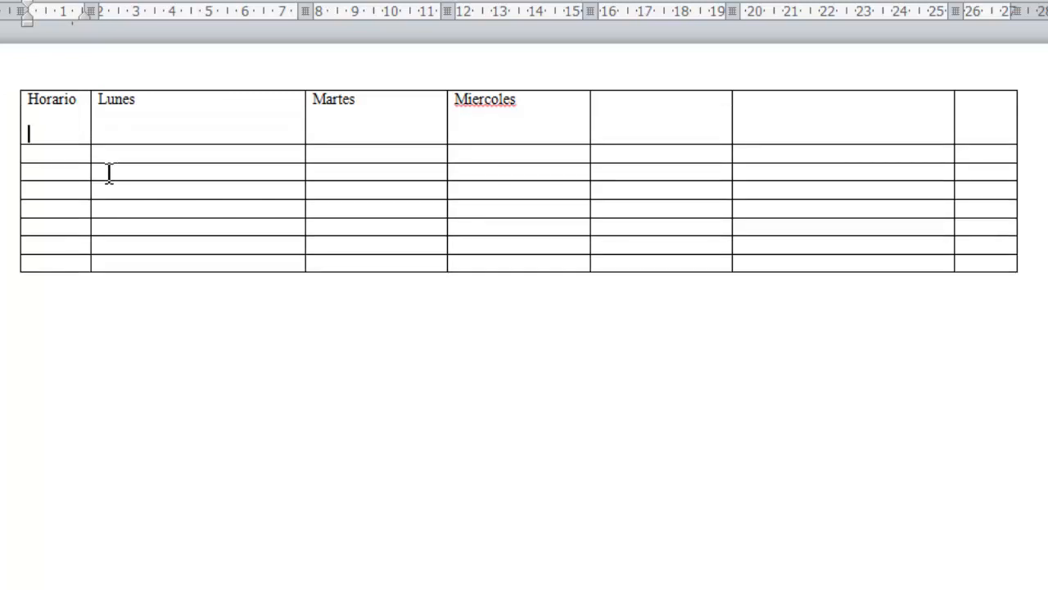
pyautogui.press('Return')
pyautogui.press('Return')
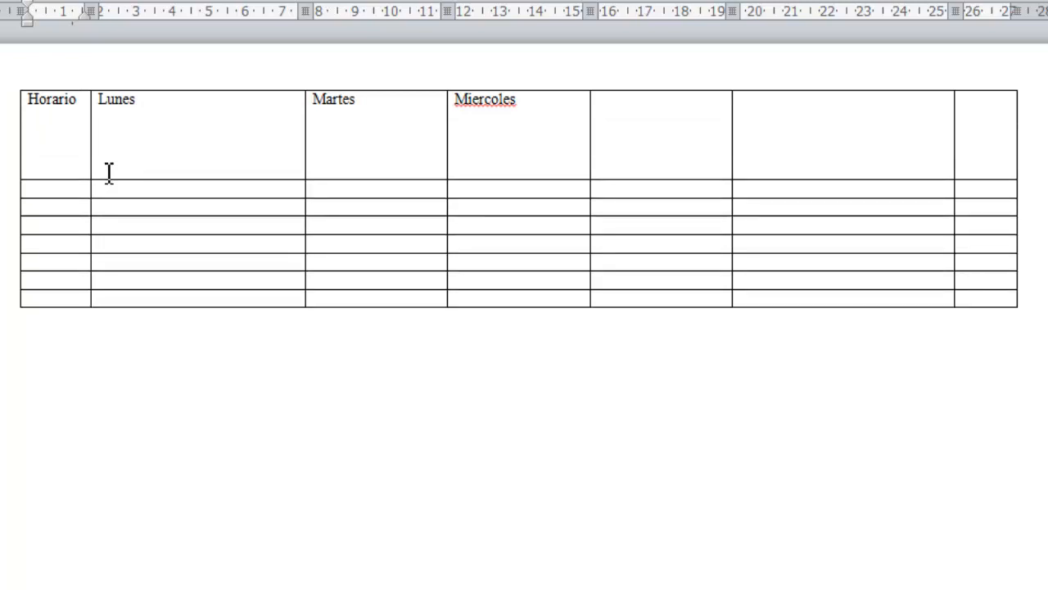
pyautogui.press('Return')
pyautogui.press('Return')
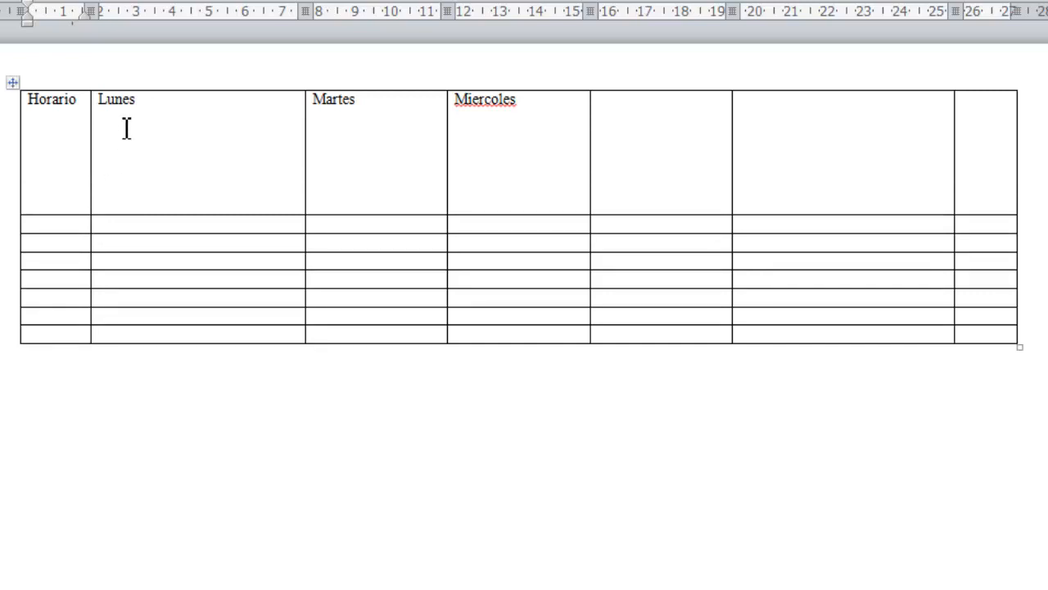
# Center the word Lunes both horizontally and vertically within its header cell.
pyautogui.click(142, 102)
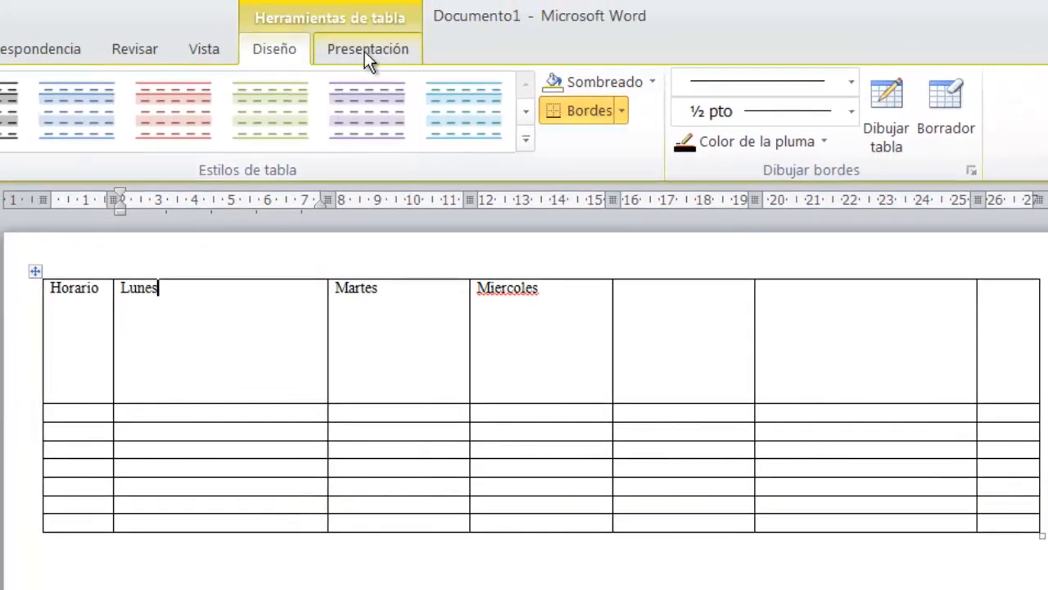
pyautogui.click(371, 20)
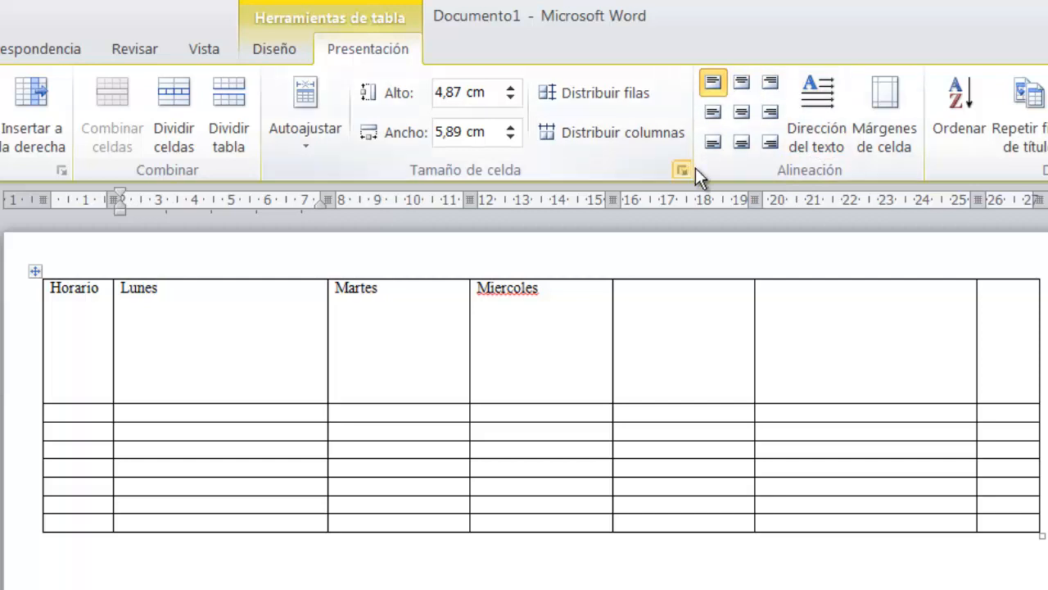
pyautogui.click(741, 110)
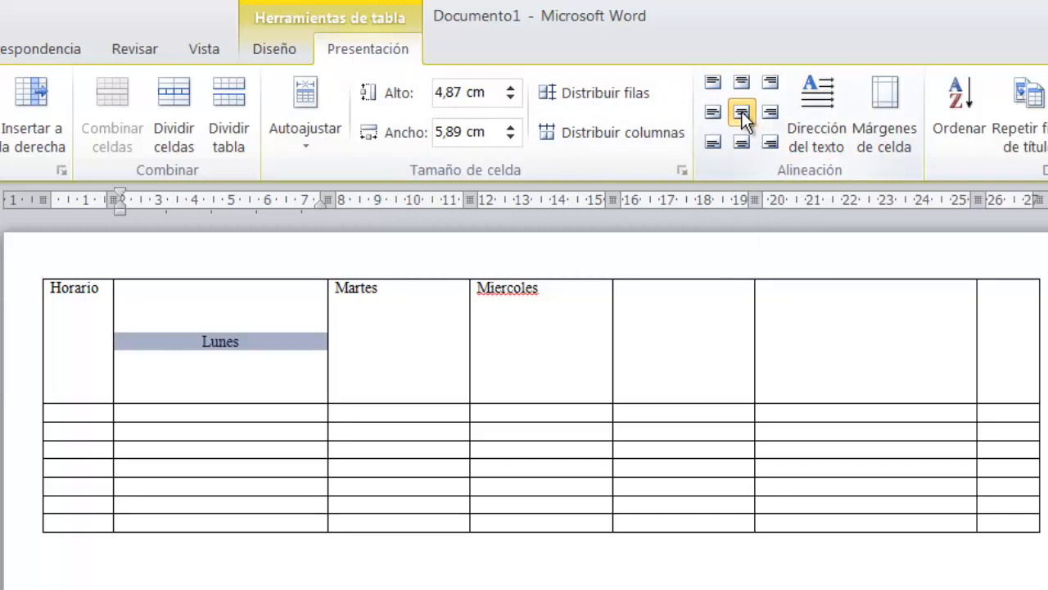
# Try bottom-left and bottom-right alignment on the Lunes header cell and return it to centered in both directions.
pyautogui.click(361, 372)
pyautogui.click(246, 346)
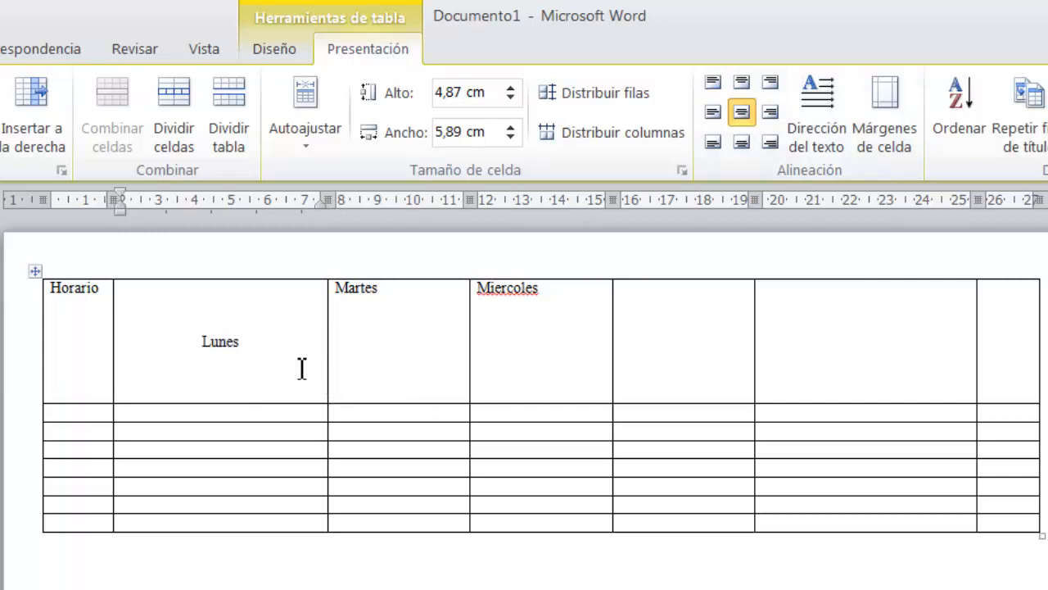
pyautogui.click(715, 144)
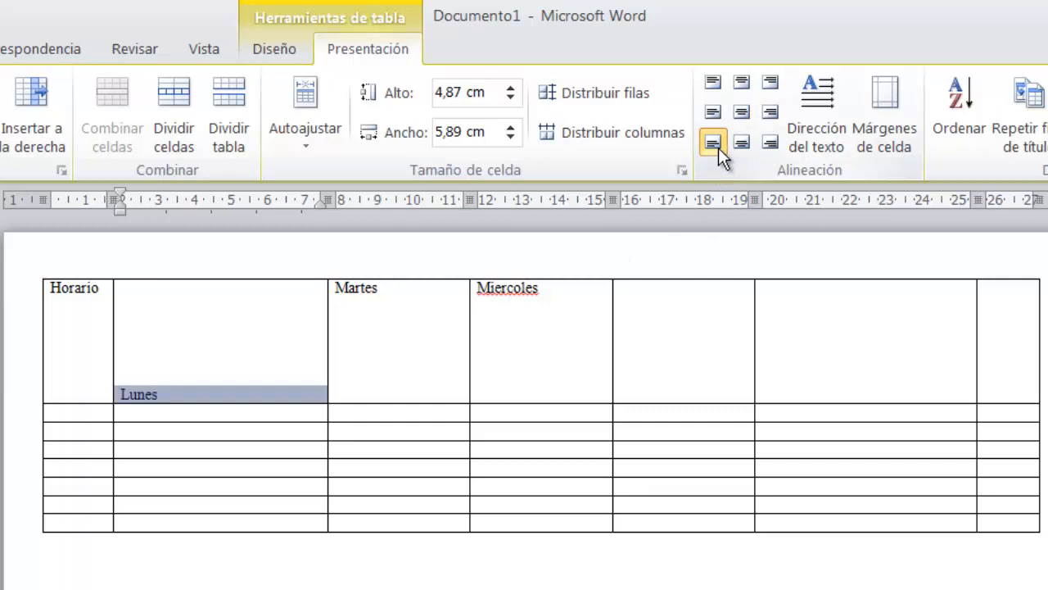
pyautogui.click(766, 146)
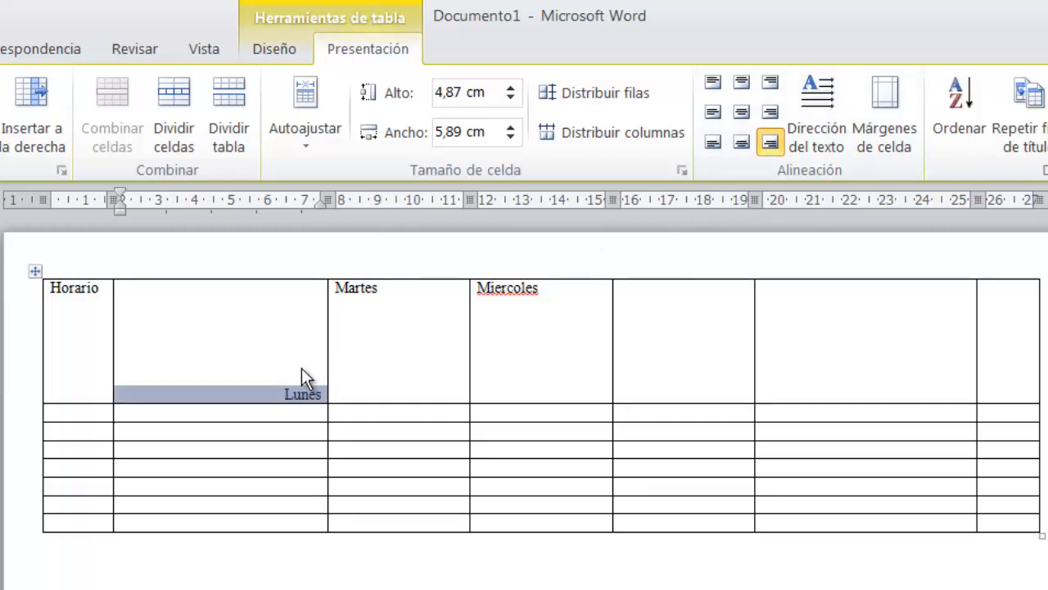
pyautogui.click(741, 111)
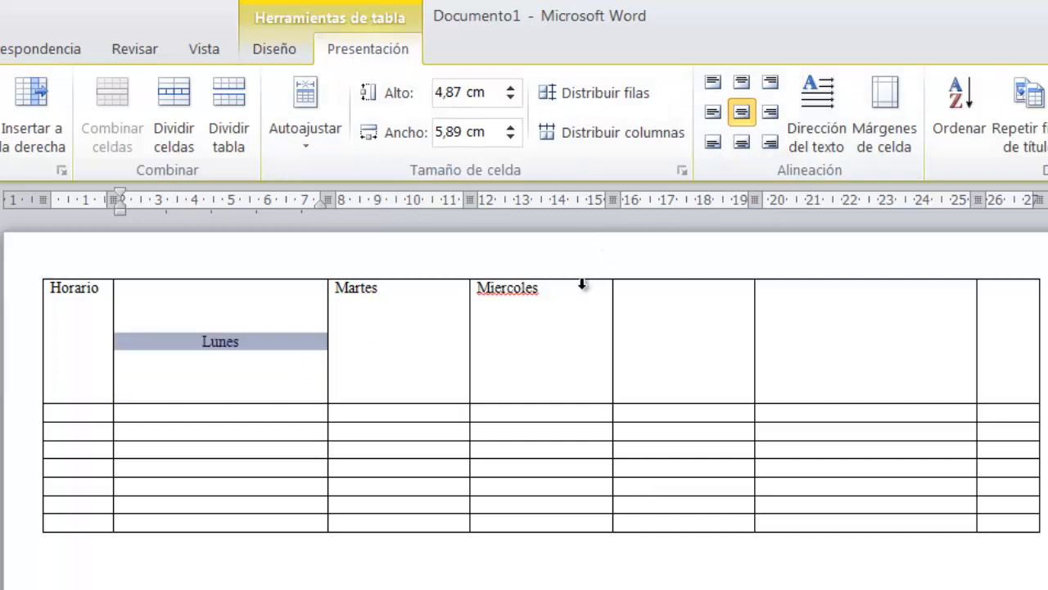
pyautogui.click(244, 376)
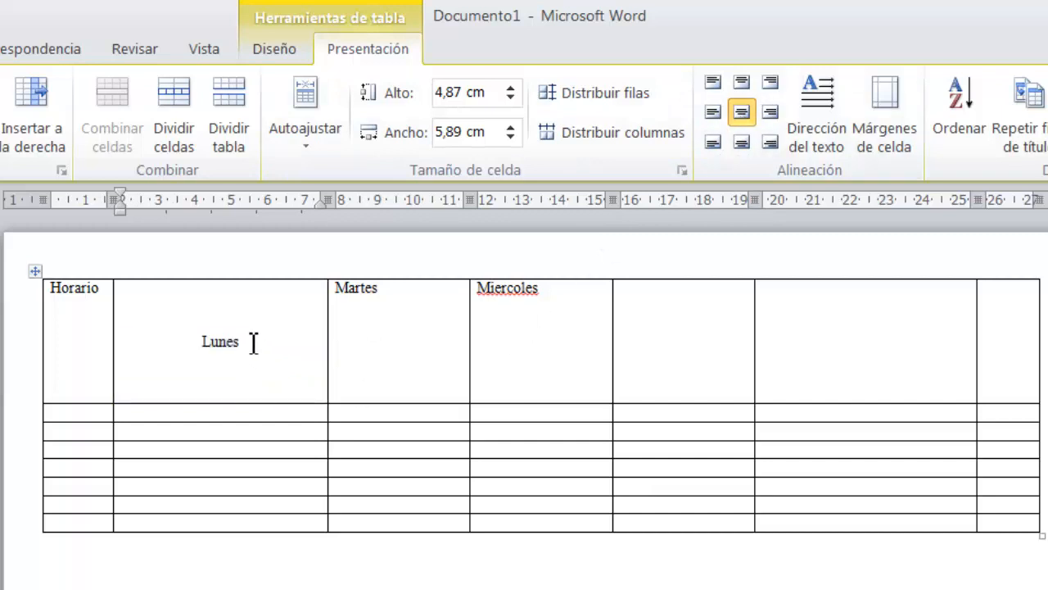
# Set the font size of the word Lunes in the header row to 28.
pyautogui.moveTo(253, 342); pyautogui.dragTo(195, 343)
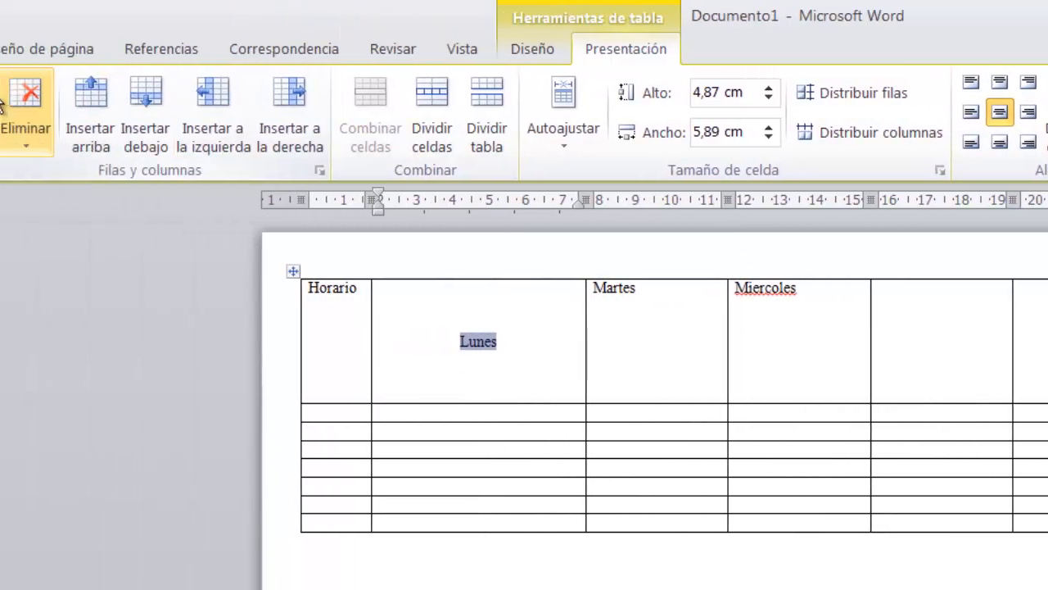
pyautogui.click(120, 52)
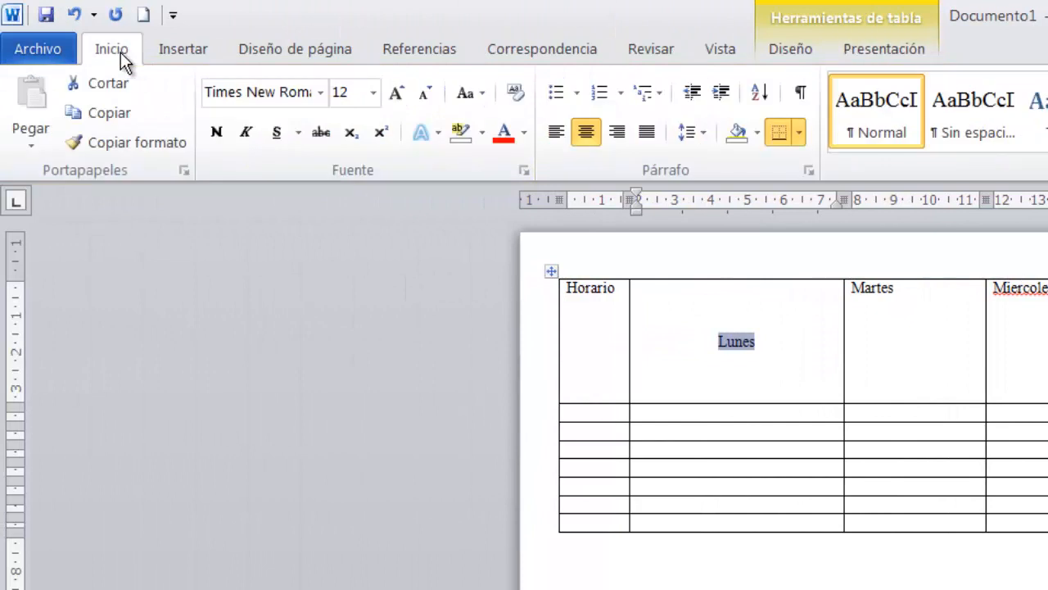
pyautogui.click(372, 92)
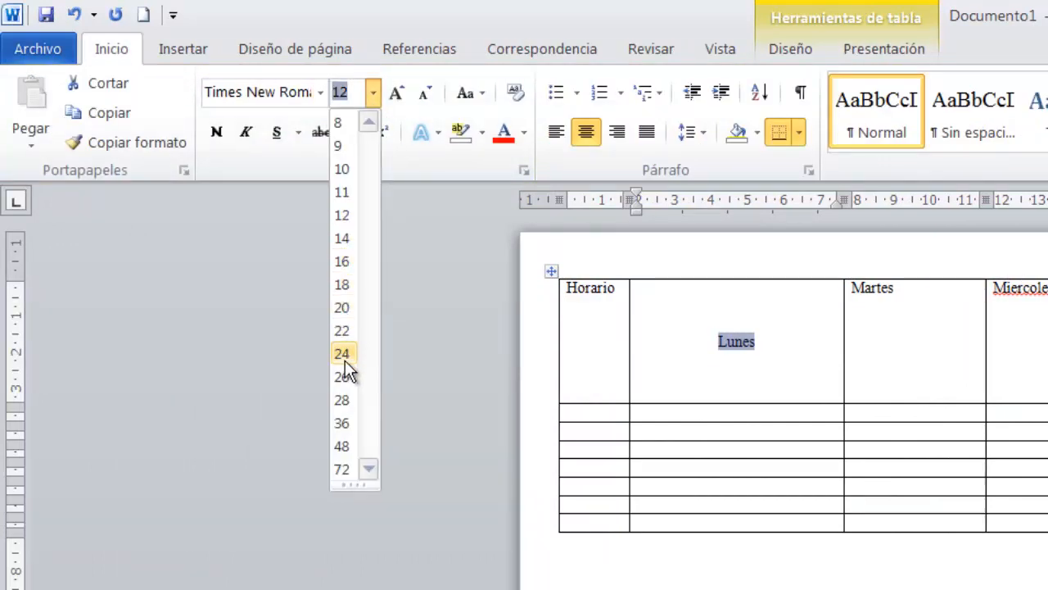
pyautogui.click(344, 401)
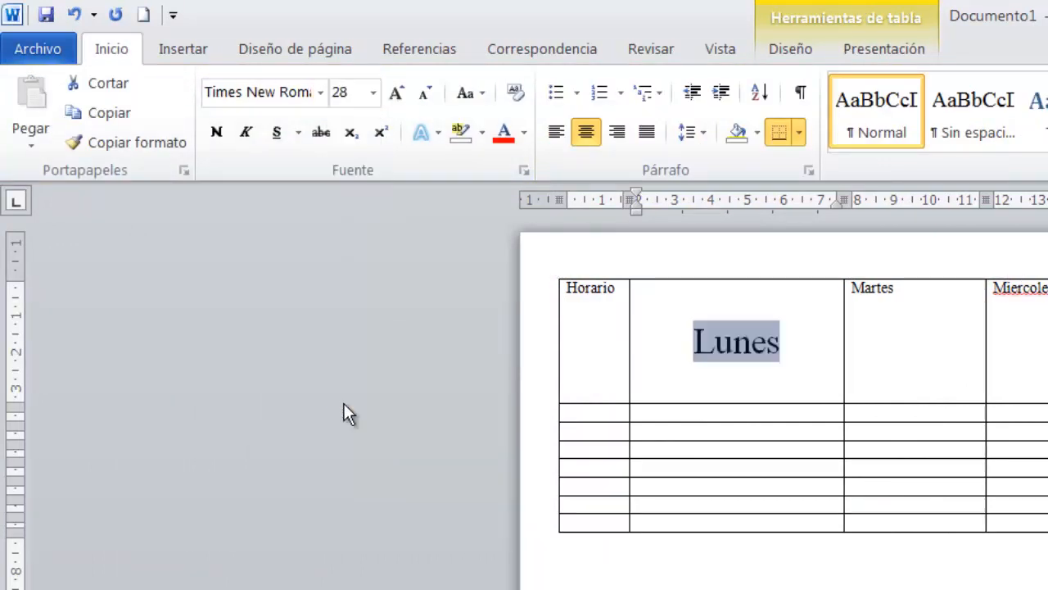
pyautogui.click(909, 362)
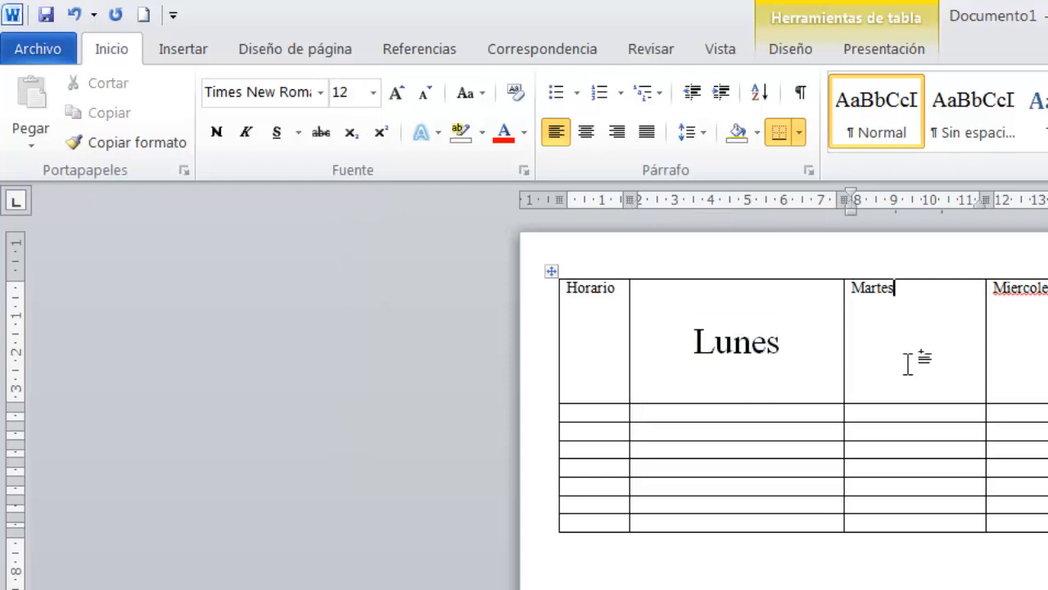
pyautogui.click(808, 349)
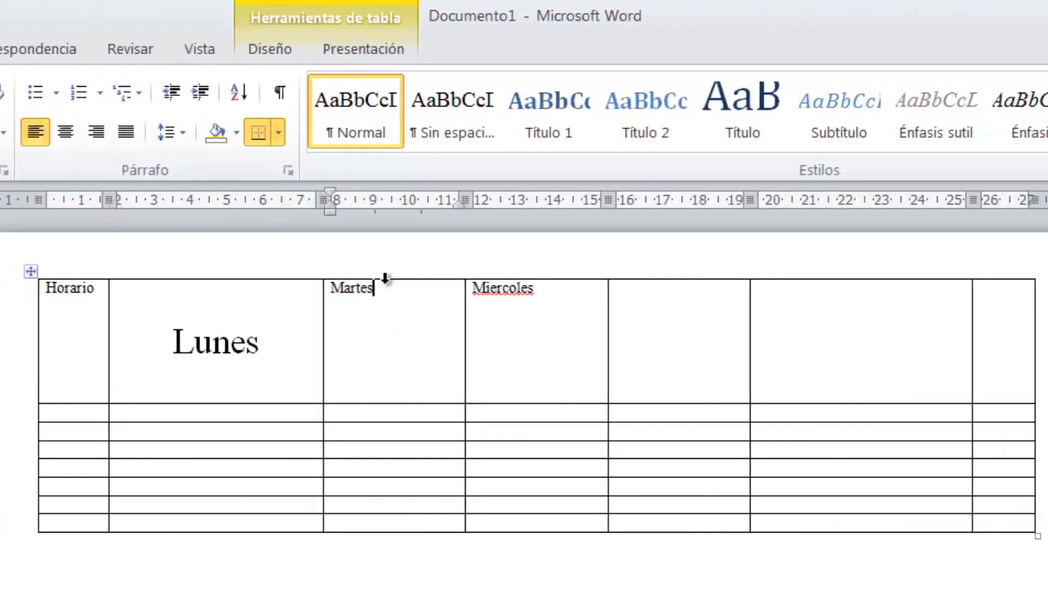
# Open the shading color choices for the Martes header cell.
pyautogui.click(381, 293)
pyautogui.click(266, 46)
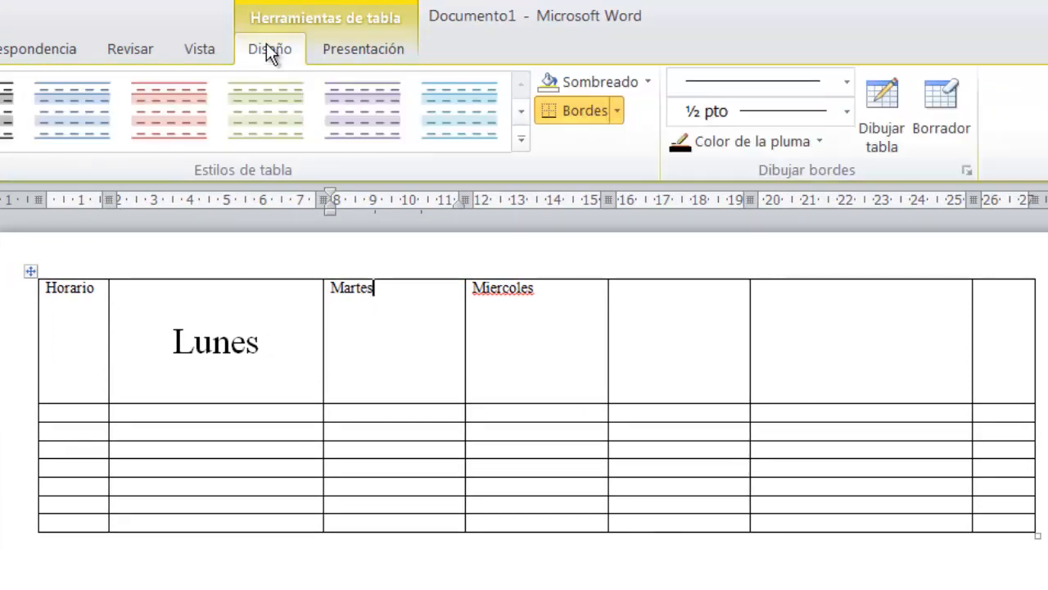
pyautogui.click(647, 85)
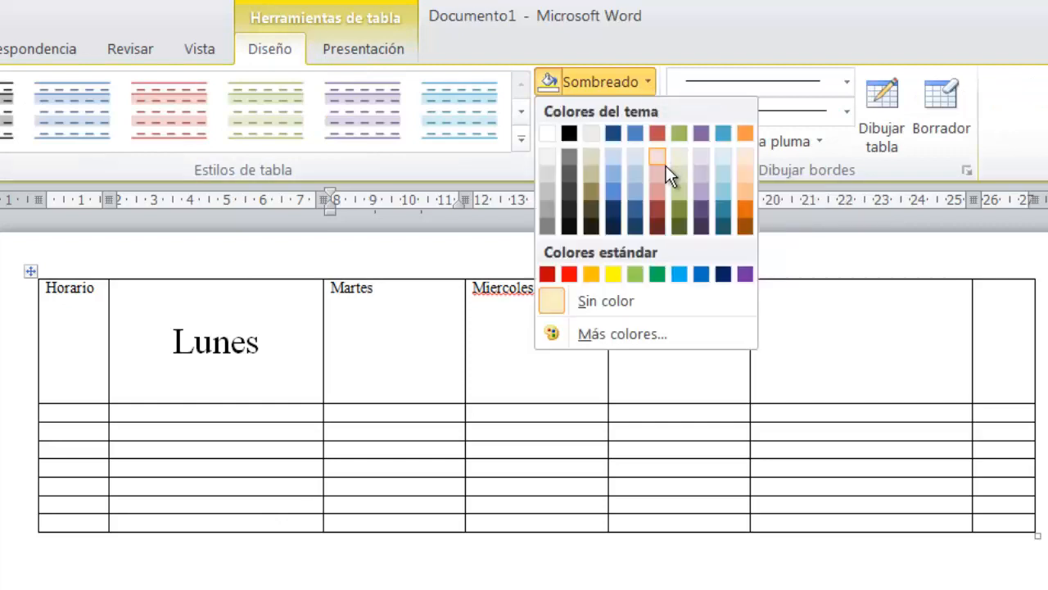